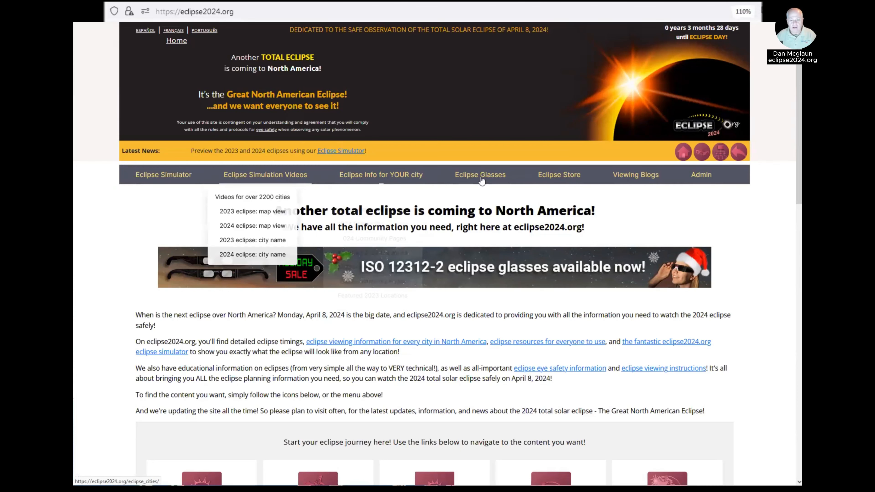
- Go directly to the eclipse simulator page at simulator.eclipse2024.org
{"action": "mouse_move", "coordinate": [149, 177]}
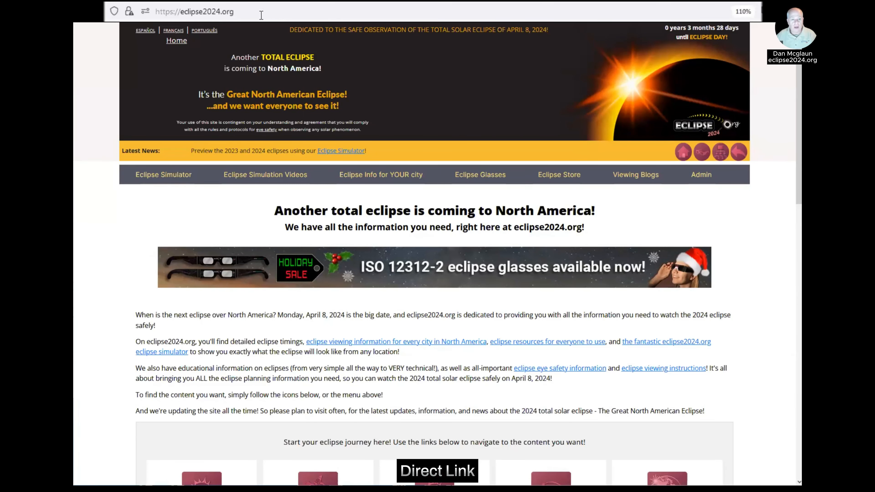
{"action": "left_click", "coordinate": [181, 14]}
{"action": "key", "text": "Home"}
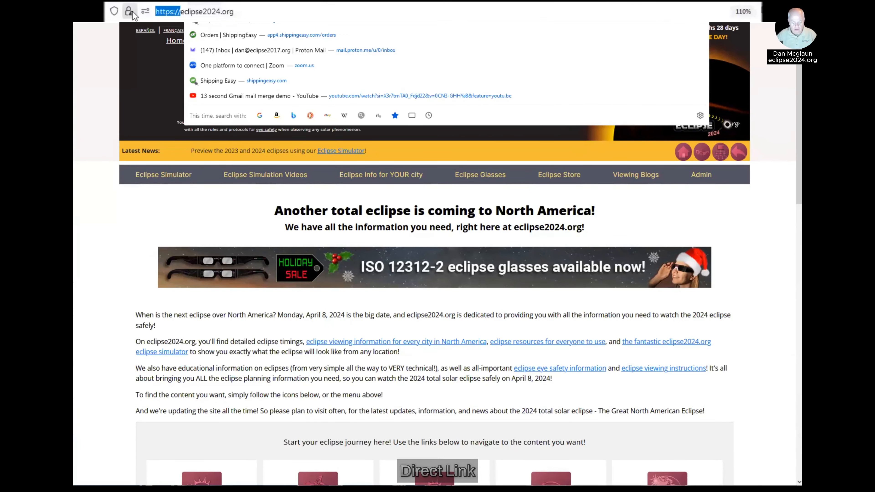
{"action": "type", "text": "simulator."}
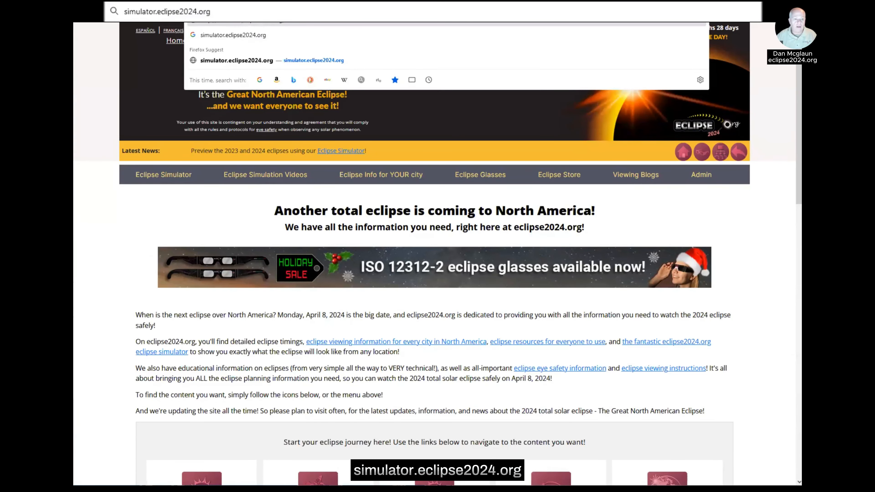
{"action": "key", "text": "Return"}
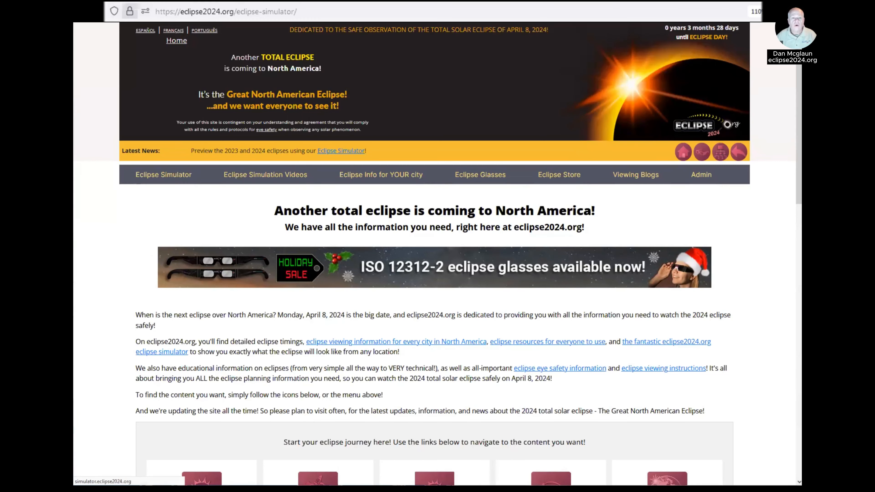
- Load the simulator page through its alternative address, eclipsesimulator.solar
{"action": "left_click", "coordinate": [314, 13]}
{"action": "type", "text": "eclipsesimulator"}
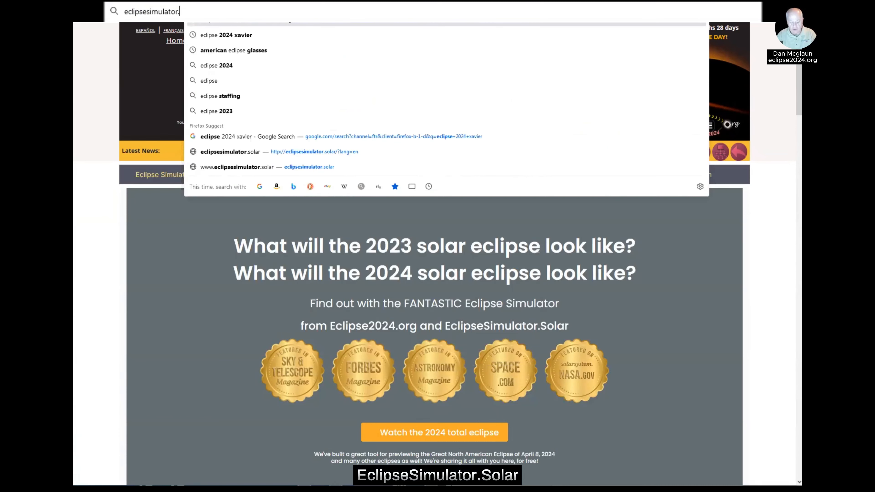
{"action": "type", "text": ".solar"}
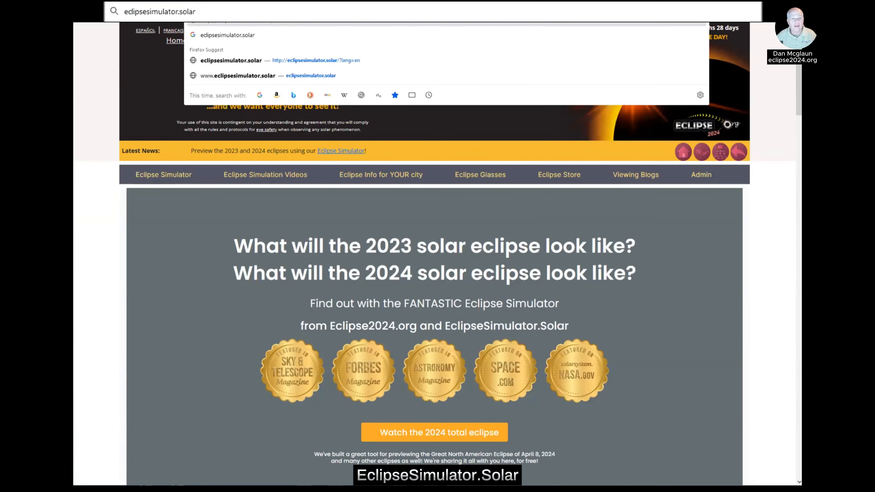
{"action": "key", "text": "Return"}
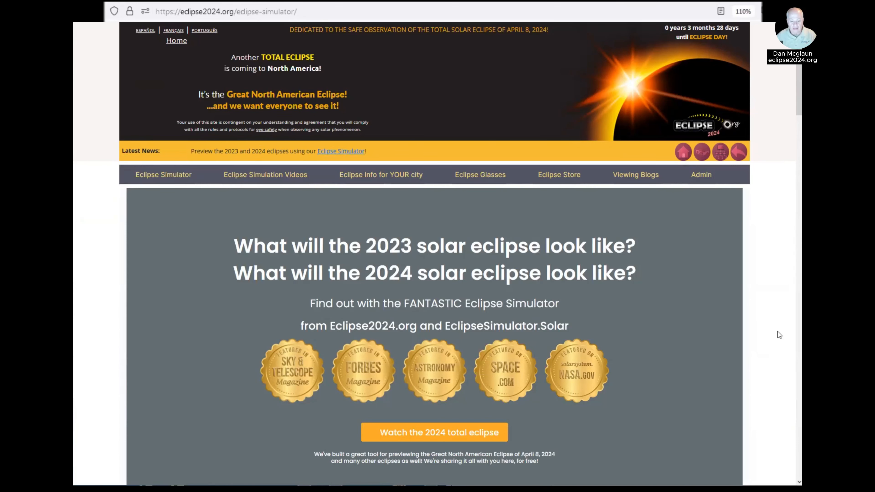
- Find the Total Solar Eclipse of 8 Apr 2024 among the available eclipses and open its location map
{"action": "scroll", "coordinate": [778, 330], "scroll_direction": "down", "scroll_amount": 4}
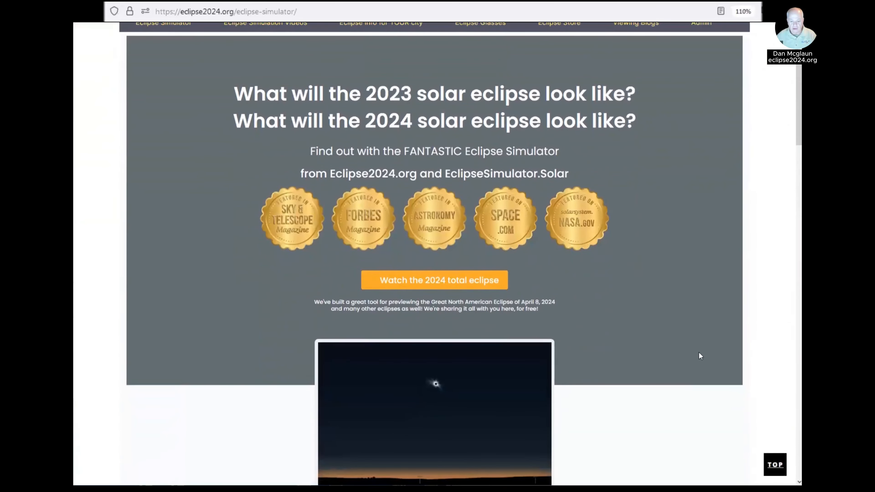
{"action": "scroll", "coordinate": [699, 349], "scroll_direction": "down", "scroll_amount": 13}
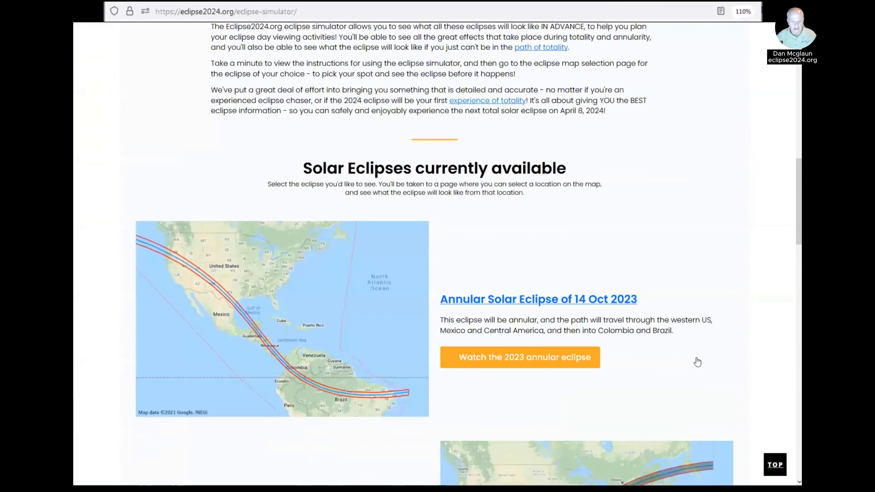
{"action": "scroll", "coordinate": [502, 231], "scroll_direction": "down", "scroll_amount": 5}
{"action": "scroll", "coordinate": [631, 202], "scroll_direction": "down", "scroll_amount": 6}
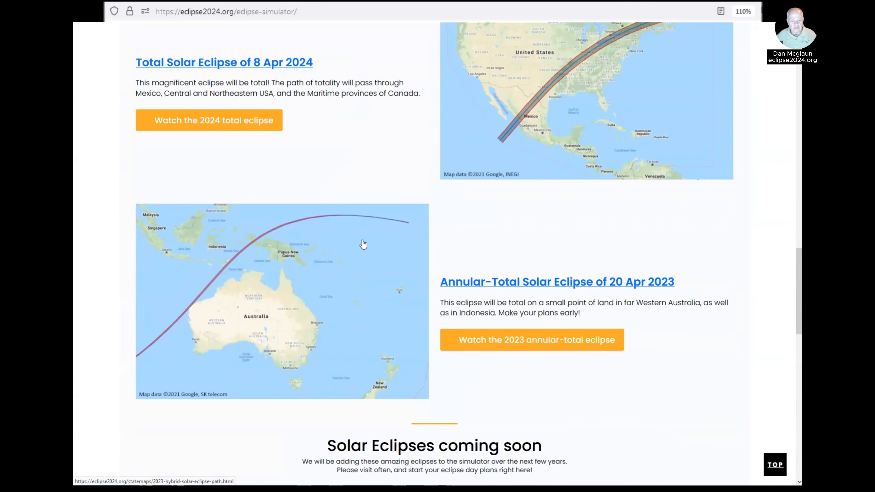
{"action": "scroll", "coordinate": [363, 244], "scroll_direction": "up", "scroll_amount": 4}
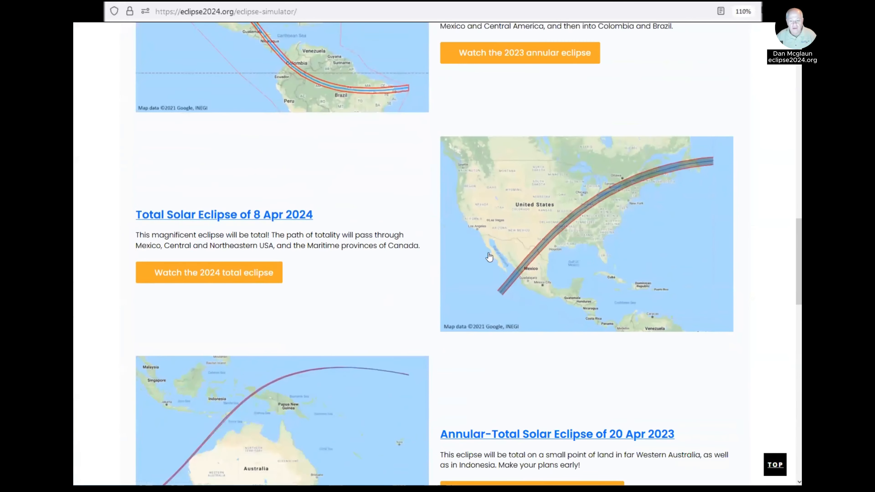
{"action": "left_click", "coordinate": [257, 276]}
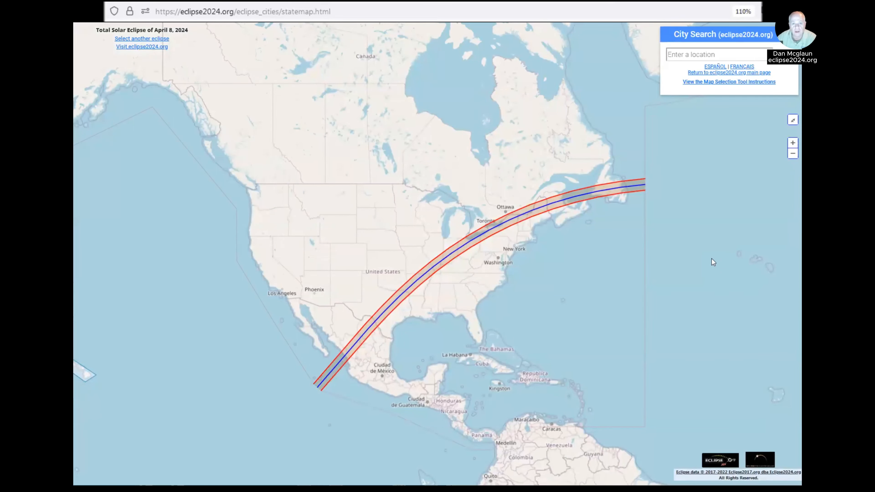
- Pick a spot in Norwalk, Ohio, near the eclipse centerline, and open the simulator for that exact location, agreeing to its terms
{"action": "scroll", "coordinate": [444, 241], "scroll_direction": "up", "scroll_amount": 3}
{"action": "scroll", "coordinate": [481, 261], "scroll_direction": "up", "scroll_amount": 2}
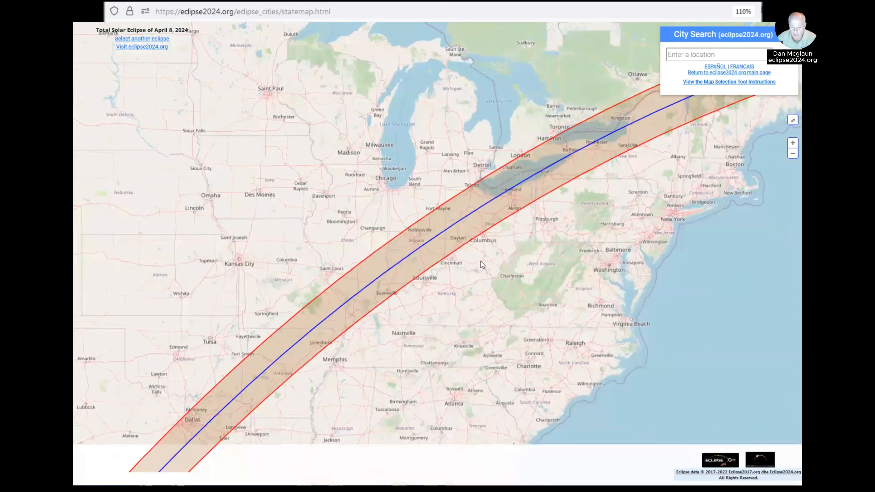
{"action": "scroll", "coordinate": [453, 233], "scroll_direction": "up", "scroll_amount": 3}
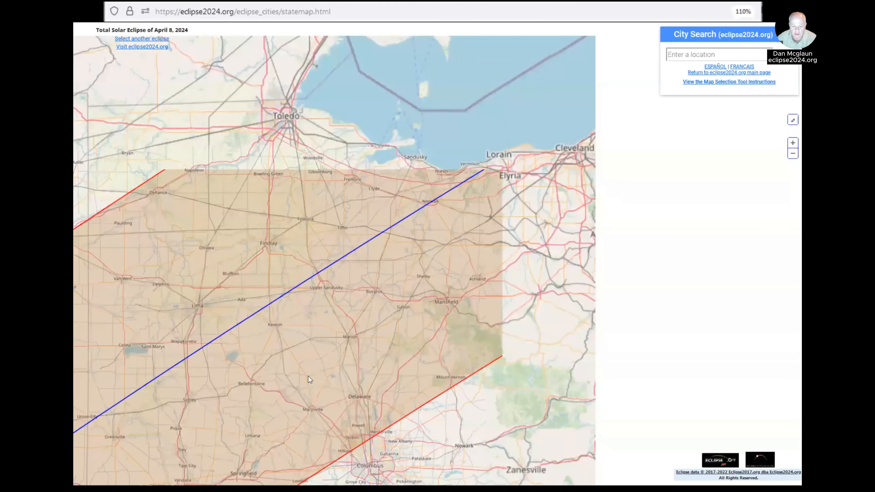
{"action": "scroll", "coordinate": [435, 216], "scroll_direction": "up", "scroll_amount": 2}
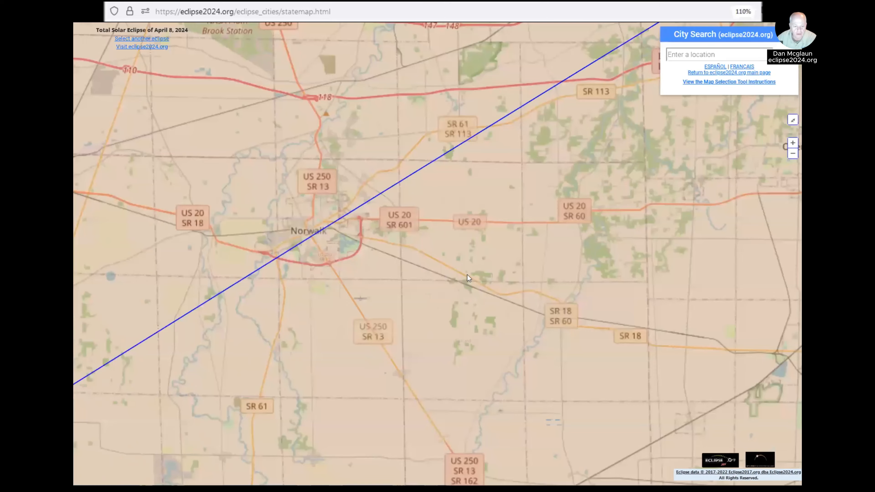
{"action": "scroll", "coordinate": [402, 267], "scroll_direction": "up", "scroll_amount": 2}
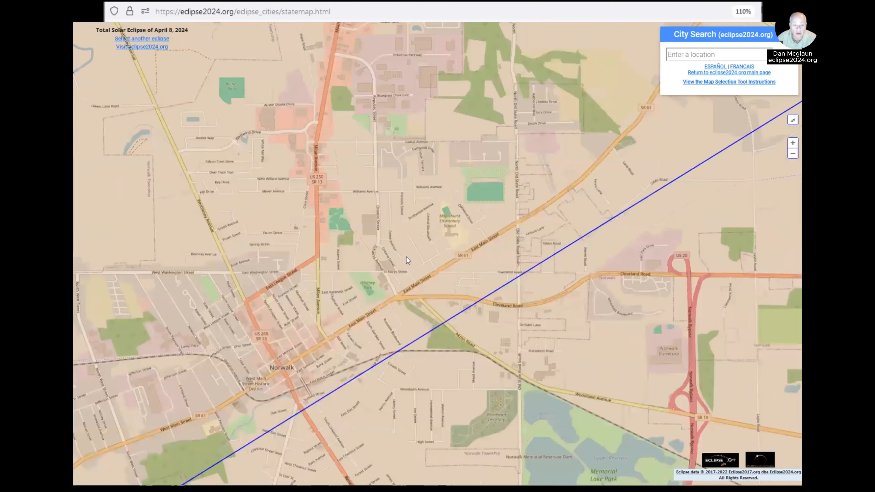
{"action": "scroll", "coordinate": [467, 243], "scroll_direction": "down", "scroll_amount": 2}
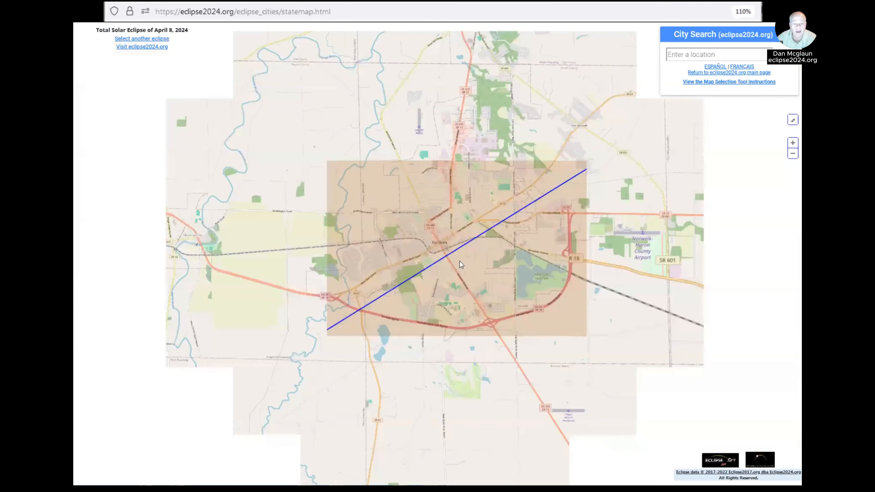
{"action": "scroll", "coordinate": [438, 217], "scroll_direction": "down", "scroll_amount": 2}
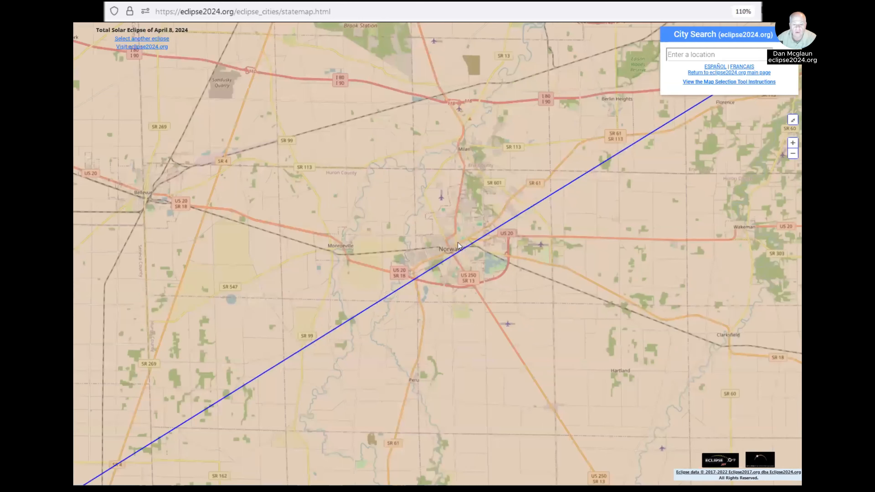
{"action": "scroll", "coordinate": [468, 240], "scroll_direction": "up", "scroll_amount": 1}
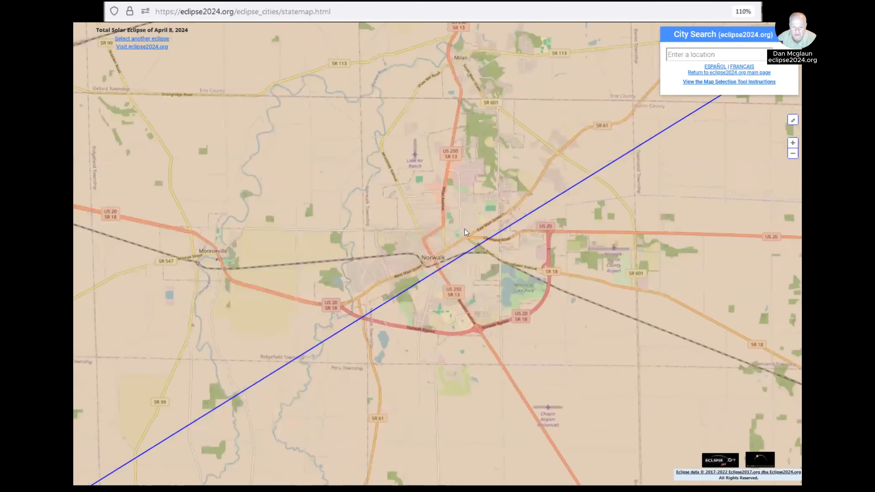
{"action": "left_click", "coordinate": [437, 244]}
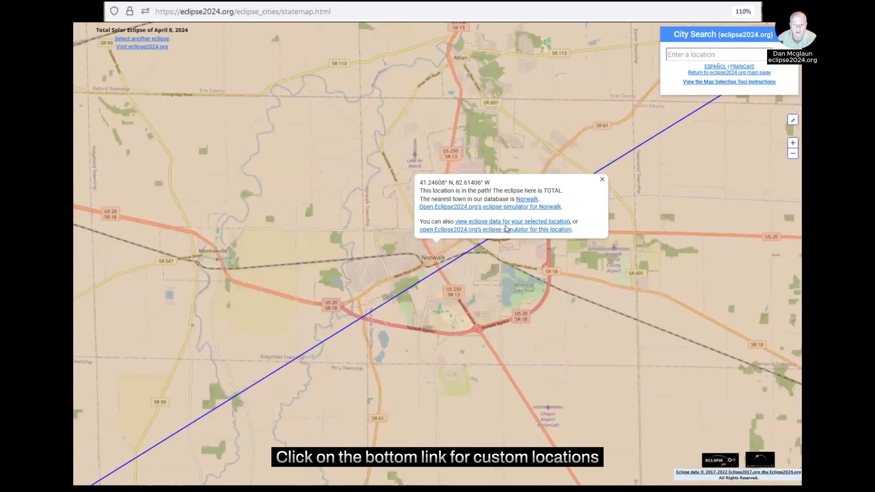
{"action": "left_click", "coordinate": [504, 229]}
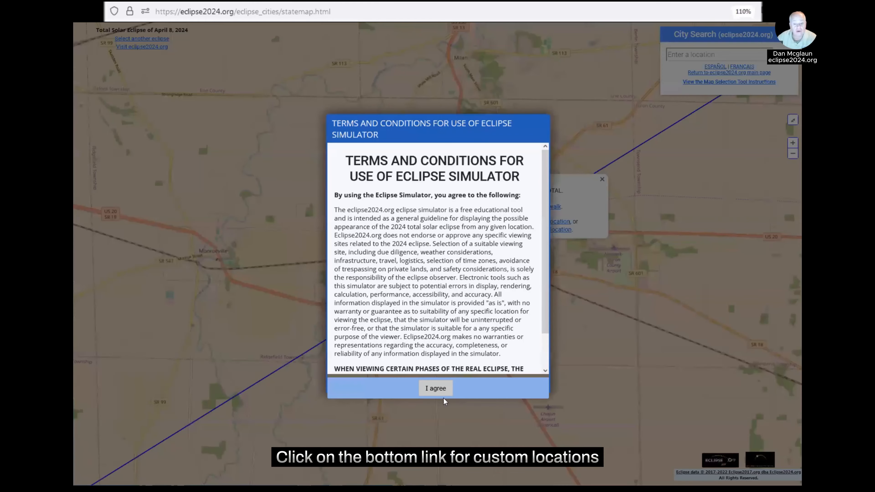
{"action": "left_click", "coordinate": [438, 389]}
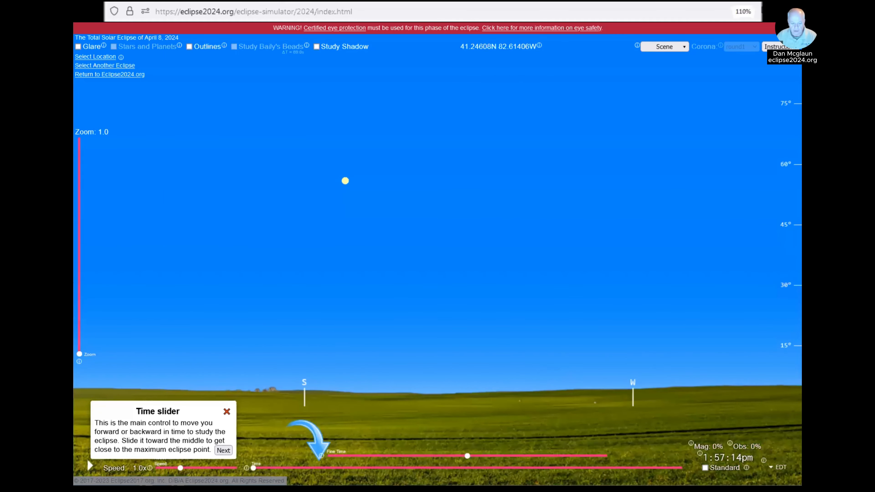
- Advance past the time and fine time slider tips, and try a slower animation speed before resetting it to 1x
{"action": "left_click", "coordinate": [223, 449]}
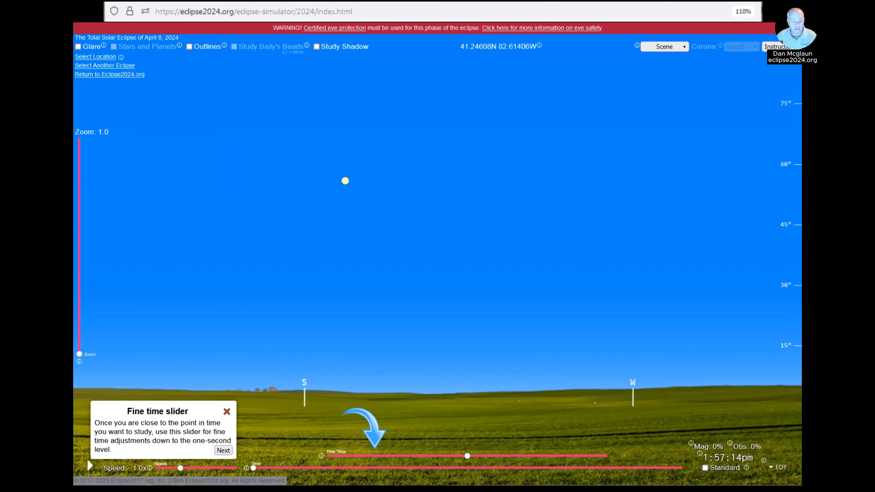
{"action": "left_click", "coordinate": [223, 449]}
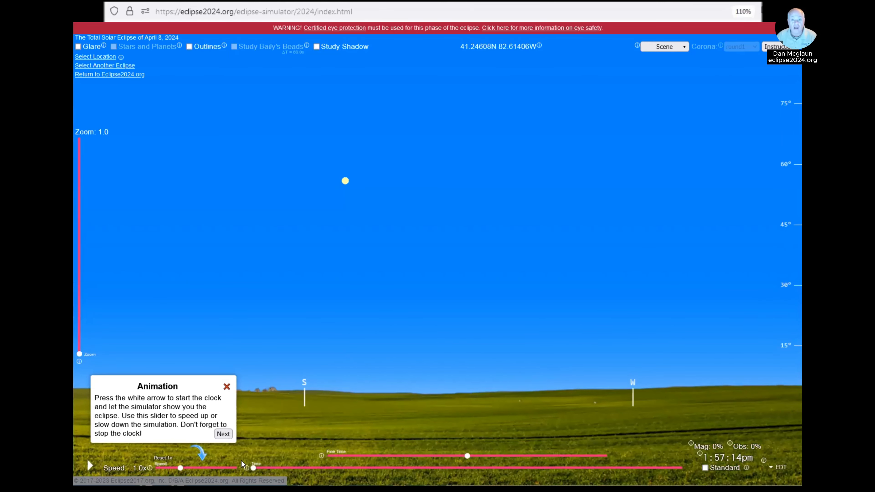
{"action": "mouse_move", "coordinate": [180, 468]}
{"action": "left_mouse_down"}
{"action": "mouse_move", "coordinate": [234, 468]}
{"action": "mouse_move", "coordinate": [165, 468]}
{"action": "mouse_move", "coordinate": [173, 468]}
{"action": "left_mouse_up"}
{"action": "left_click", "coordinate": [168, 462]}
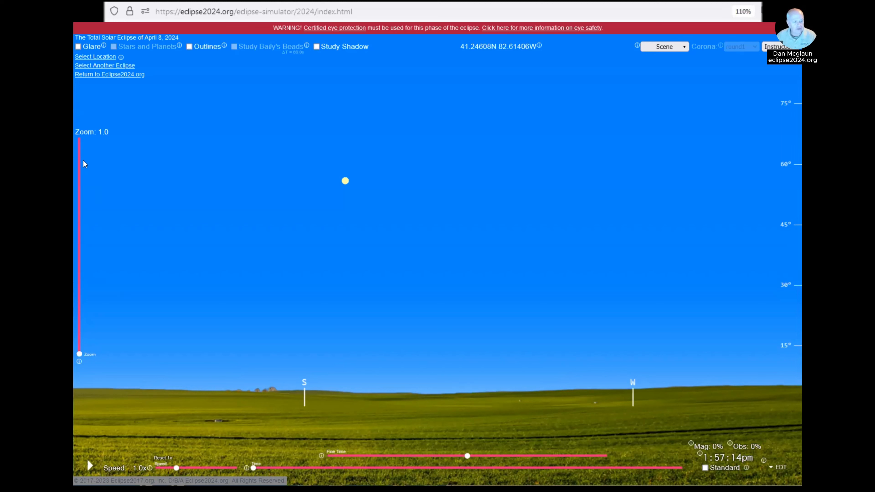
- Zoom in on the sun in the simulated sky and return to the wide view
{"action": "mouse_move", "coordinate": [79, 354]}
{"action": "left_mouse_down"}
{"action": "mouse_move", "coordinate": [80, 176]}
{"action": "mouse_move", "coordinate": [80, 352]}
{"action": "left_mouse_up"}
{"action": "scroll", "coordinate": [351, 190], "scroll_direction": "up", "scroll_amount": 15}
{"action": "scroll", "coordinate": [420, 241], "scroll_direction": "down", "scroll_amount": 15}
- Preview the Study Shadow view at different zoom levels and turn it off again
{"action": "left_click", "coordinate": [316, 46]}
{"action": "scroll", "coordinate": [345, 174], "scroll_direction": "up", "scroll_amount": 10}
{"action": "scroll", "coordinate": [377, 217], "scroll_direction": "down", "scroll_amount": 10}
{"action": "left_click", "coordinate": [316, 47]}
- Preview the Outlines option on a magnified sun and the Glare effect in the wide view, switching each off again
{"action": "left_click", "coordinate": [189, 47]}
{"action": "scroll", "coordinate": [387, 206], "scroll_direction": "up", "scroll_amount": 2}
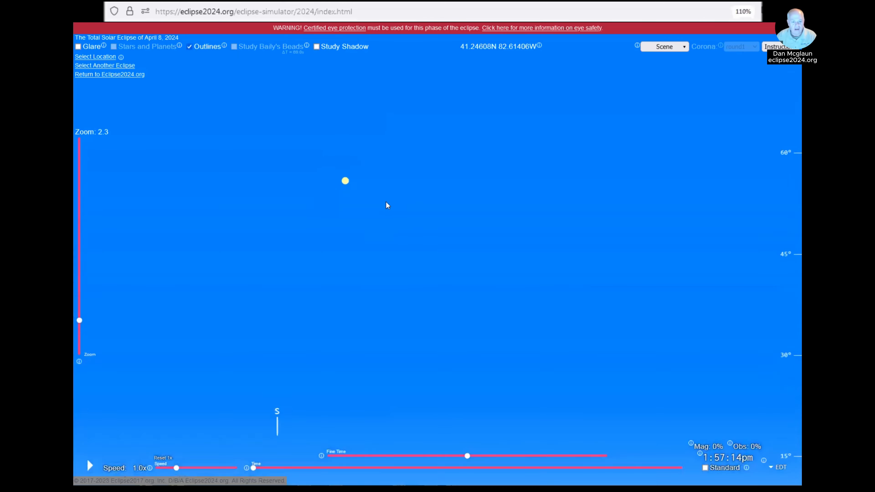
{"action": "scroll", "coordinate": [387, 206], "scroll_direction": "up", "scroll_amount": 9}
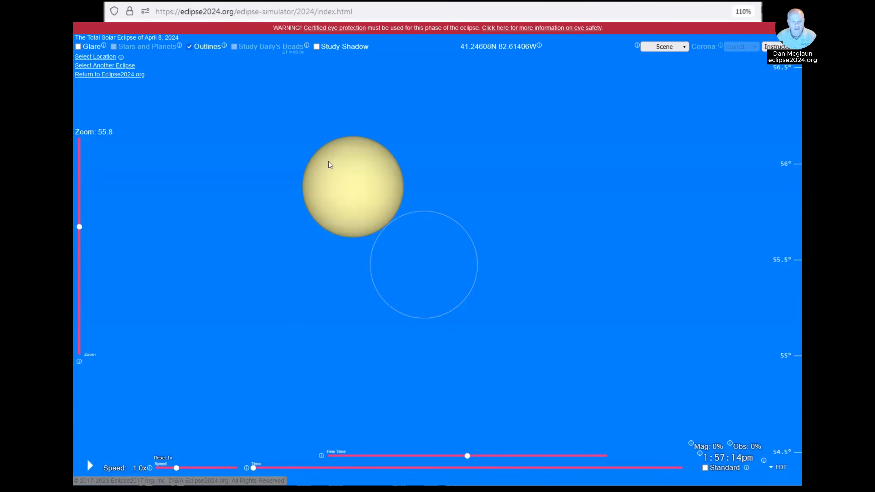
{"action": "left_click", "coordinate": [189, 47]}
{"action": "scroll", "coordinate": [385, 166], "scroll_direction": "down", "scroll_amount": 7}
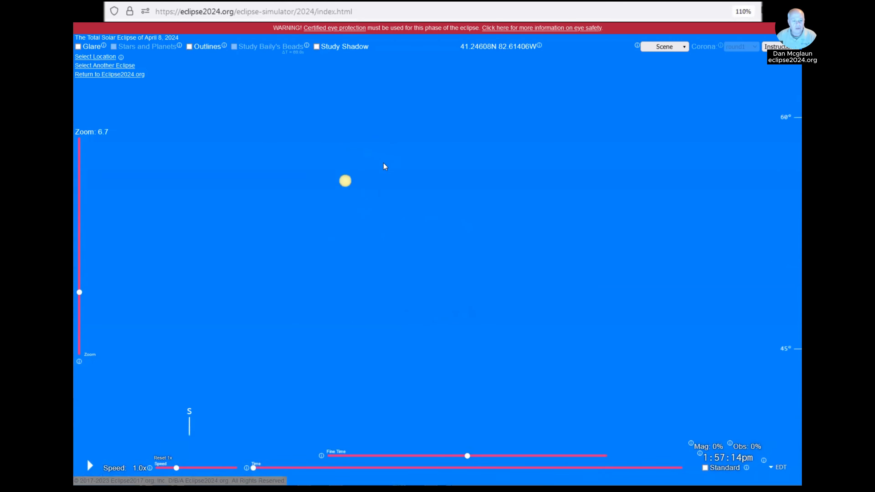
{"action": "scroll", "coordinate": [433, 187], "scroll_direction": "down", "scroll_amount": 4}
{"action": "left_click", "coordinate": [78, 48]}
{"action": "left_click", "coordinate": [78, 47]}
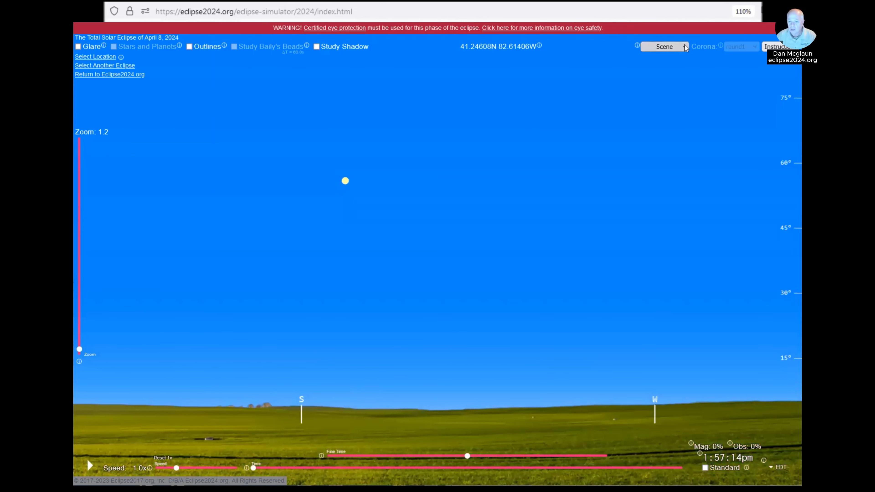
- Browse the scene backgrounds, try the plain green ground, and apply an open green grassland landscape
{"action": "left_click", "coordinate": [664, 47]}
{"action": "scroll", "coordinate": [667, 155], "scroll_direction": "down", "scroll_amount": 10}
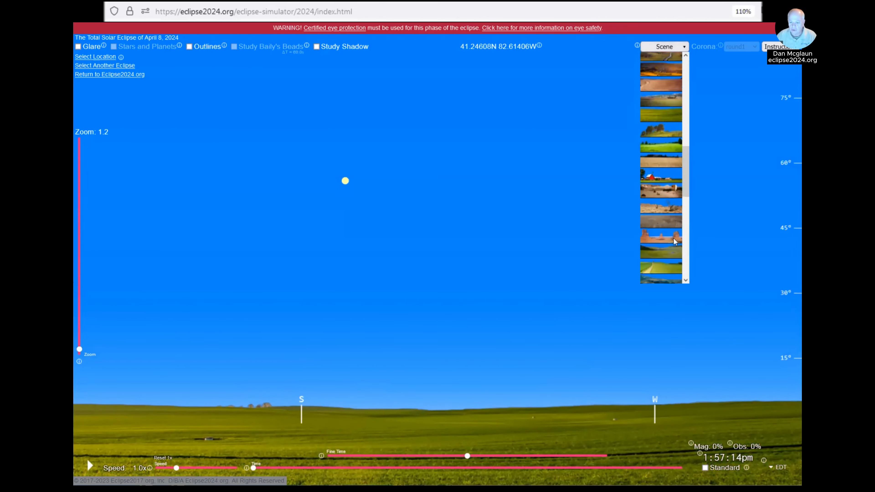
{"action": "scroll", "coordinate": [665, 143], "scroll_direction": "down", "scroll_amount": 3}
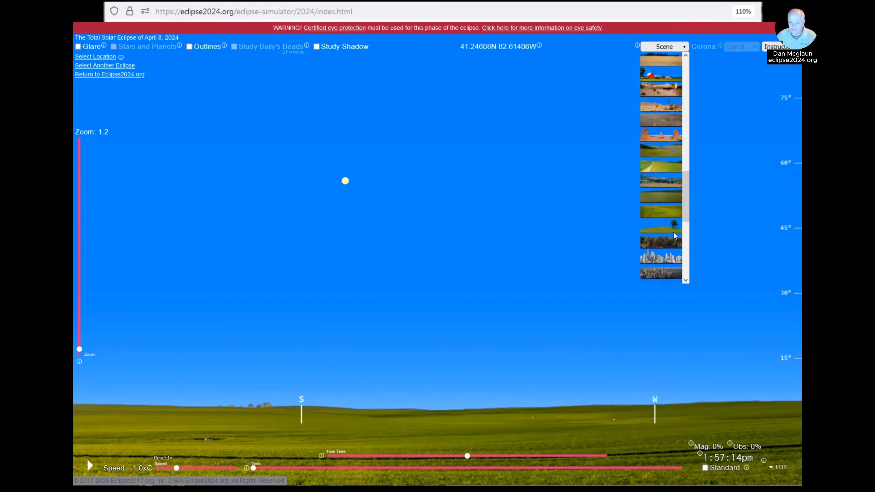
{"action": "scroll", "coordinate": [674, 263], "scroll_direction": "up", "scroll_amount": 10}
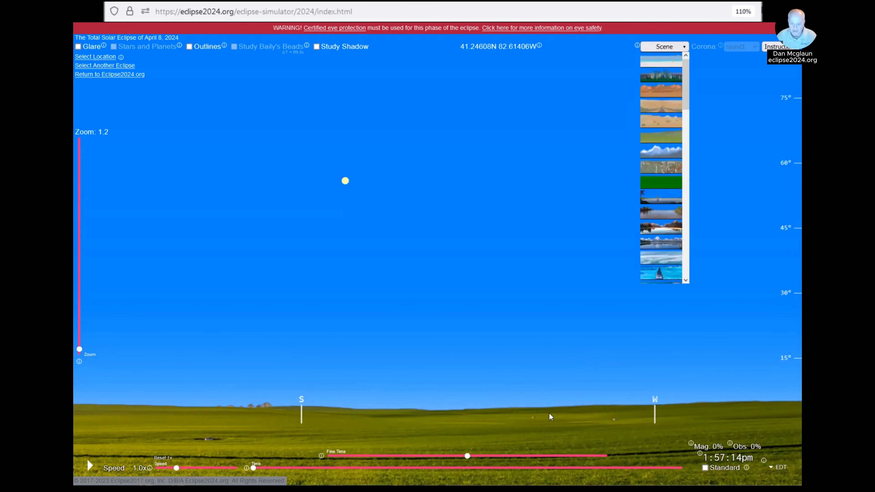
{"action": "left_click", "coordinate": [657, 184]}
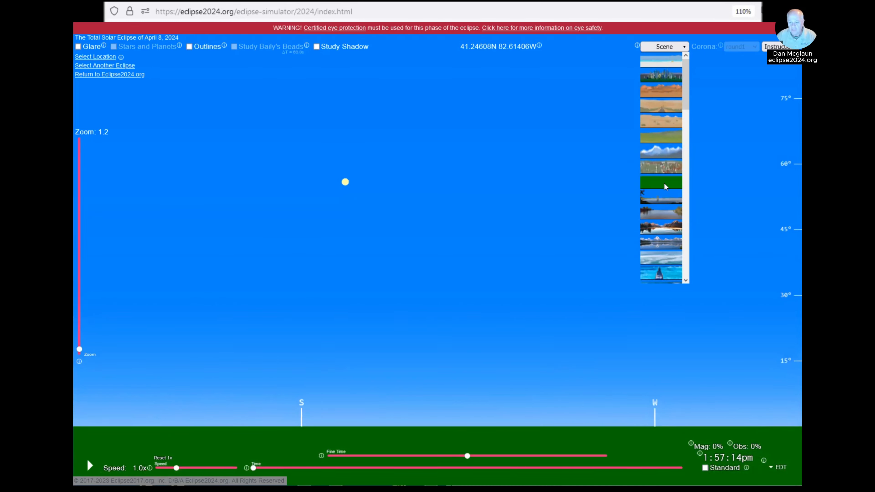
{"action": "scroll", "coordinate": [656, 215], "scroll_direction": "down", "scroll_amount": 5}
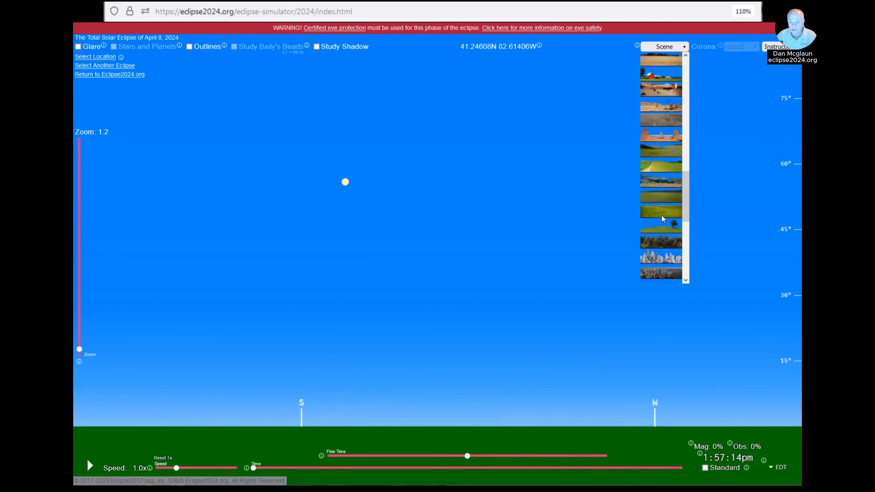
{"action": "left_click", "coordinate": [661, 211]}
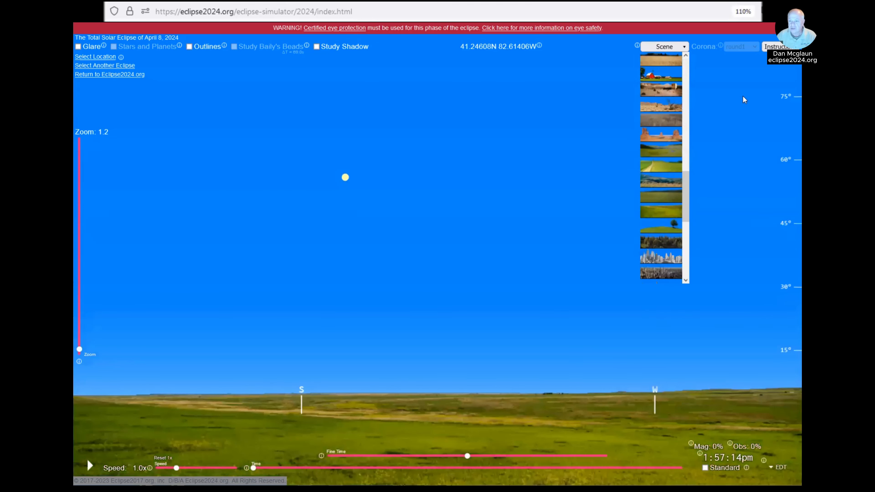
- Preview the Standard clock format, switch it off again, and look through the time zone choices while keeping EDT
{"action": "left_click", "coordinate": [775, 46]}
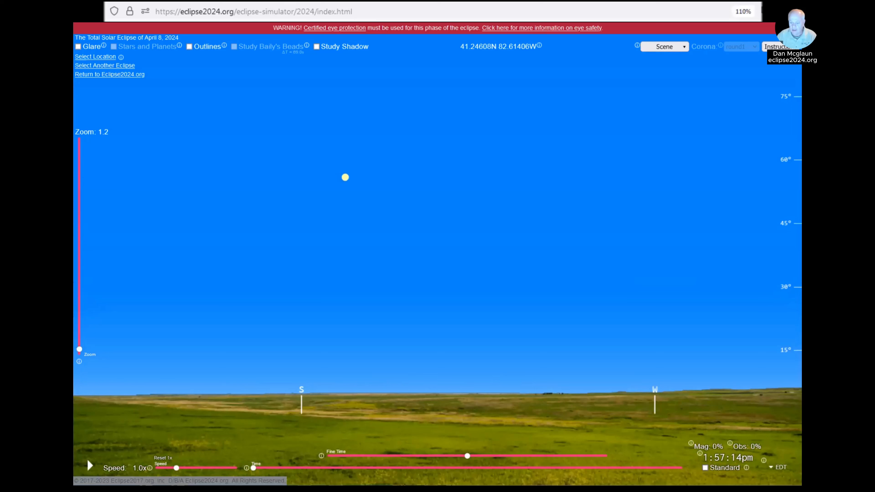
{"action": "left_click", "coordinate": [705, 468]}
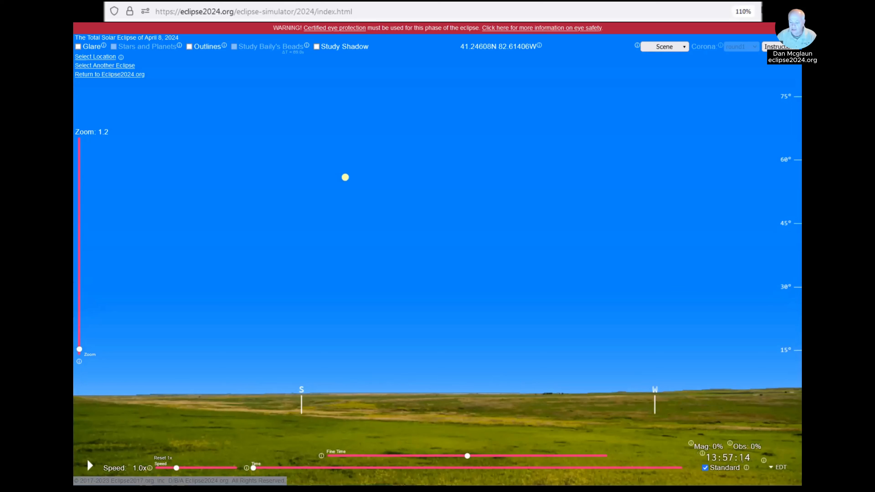
{"action": "left_click", "coordinate": [705, 468]}
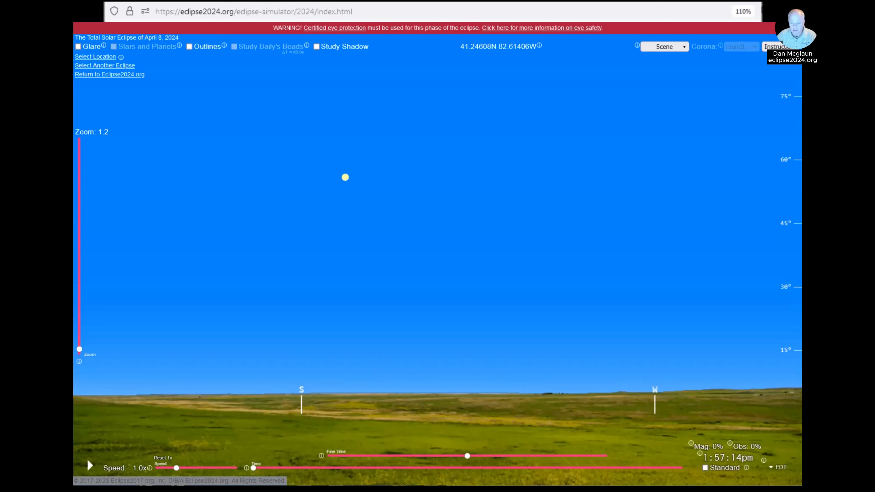
{"action": "left_click", "coordinate": [772, 468]}
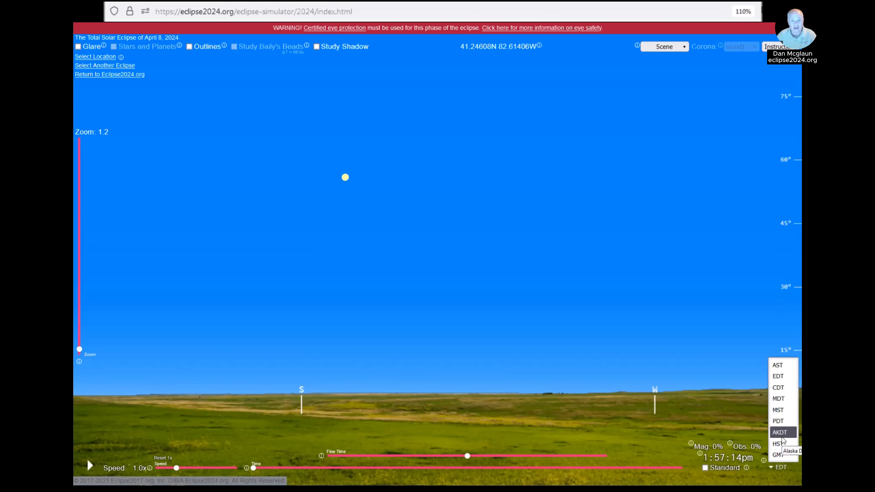
{"action": "key", "text": "Up"}
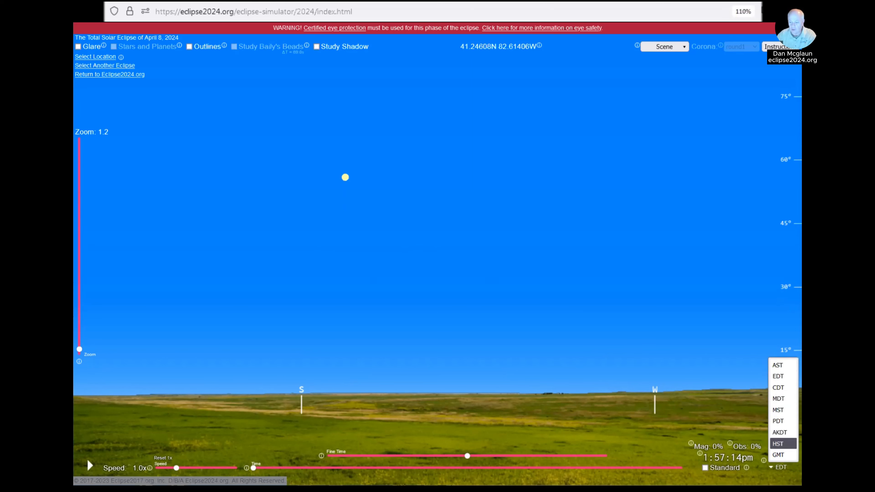
{"action": "key", "text": "Up"}
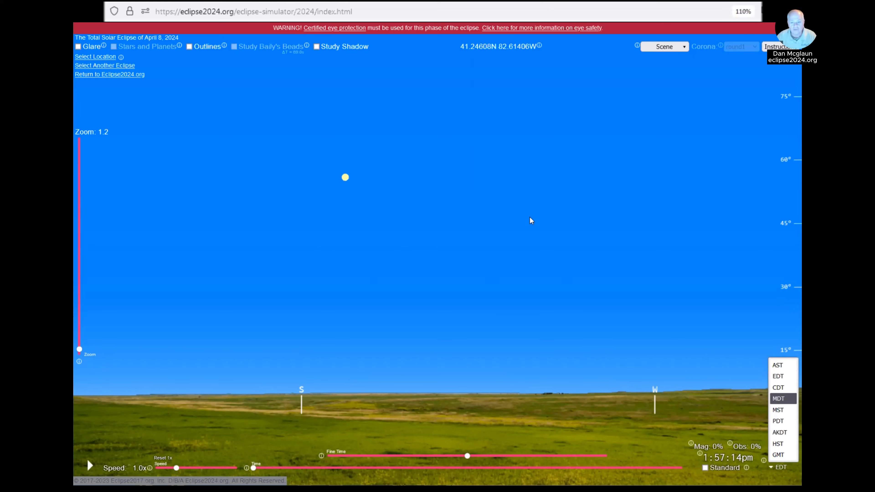
{"action": "key", "text": "Escape"}
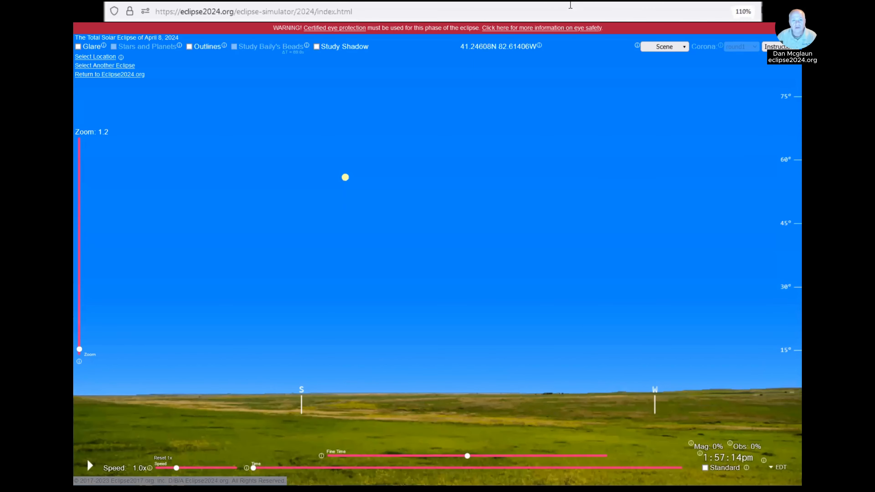
- Magnify the sun to zoom 200, return to the 1.0 wide view, and advance the time to 3:07:36 pm
{"action": "scroll", "coordinate": [373, 207], "scroll_direction": "up", "scroll_amount": 10}
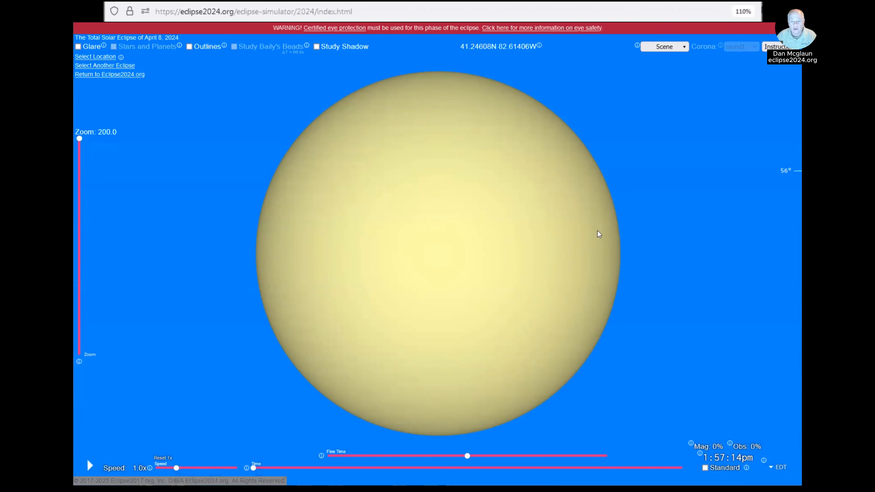
{"action": "scroll", "coordinate": [551, 274], "scroll_direction": "down", "scroll_amount": 5}
{"action": "scroll", "coordinate": [552, 275], "scroll_direction": "down", "scroll_amount": 8}
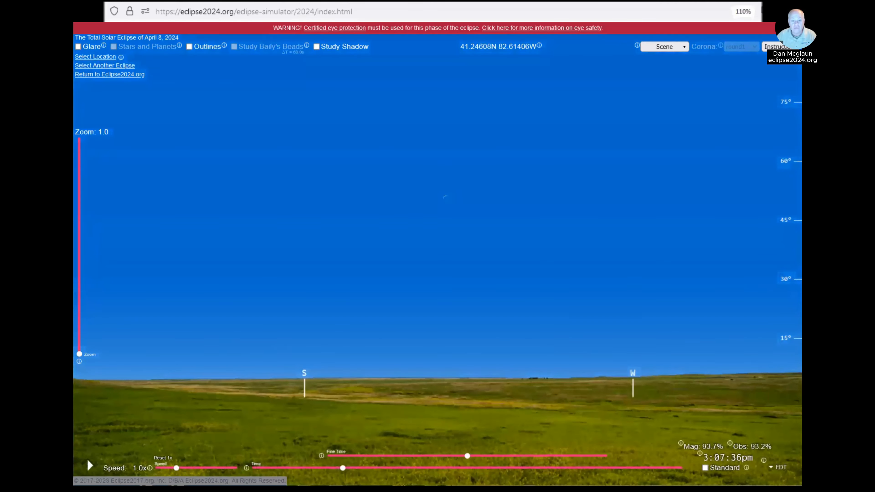
- Preview the Glare effect on the partially eclipsed sun, switch it off, and magnify the crescent
{"action": "left_click", "coordinate": [78, 47]}
{"action": "left_click", "coordinate": [79, 47]}
{"action": "scroll", "coordinate": [461, 217], "scroll_direction": "up", "scroll_amount": 10}
{"action": "scroll", "coordinate": [407, 181], "scroll_direction": "up", "scroll_amount": 2}
{"action": "scroll", "coordinate": [455, 231], "scroll_direction": "down", "scroll_amount": 2}
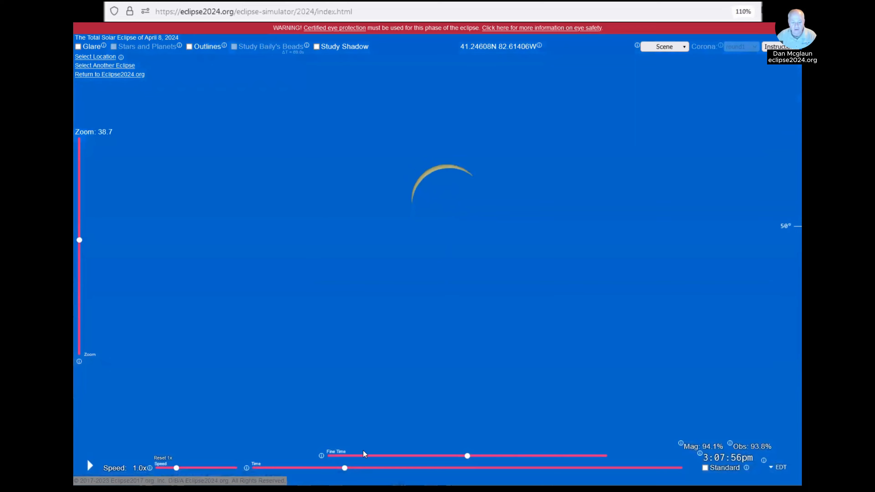
- Return to the wide view and advance the simulation time in small increments to 3:10:09 pm
{"action": "left_click_drag", "start_coordinate": [344, 468], "coordinate": [363, 470]}
{"action": "scroll", "coordinate": [413, 362], "scroll_direction": "down", "scroll_amount": 10}
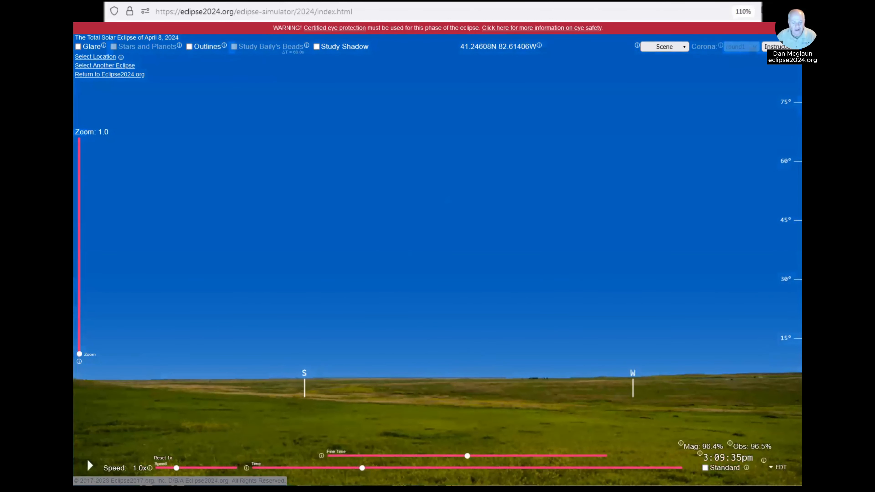
{"action": "key", "text": "Right"}
{"action": "key", "text": "Right"}
{"action": "key", "text": "Right"}
{"action": "key", "text": "Right"}
{"action": "key", "text": "Right"}
{"action": "key", "text": "Right"}
{"action": "key", "text": "Right"}
{"action": "key", "text": "Right"}
{"action": "key", "text": "Right"}
{"action": "key", "text": "Right"}
{"action": "key", "text": "Right"}
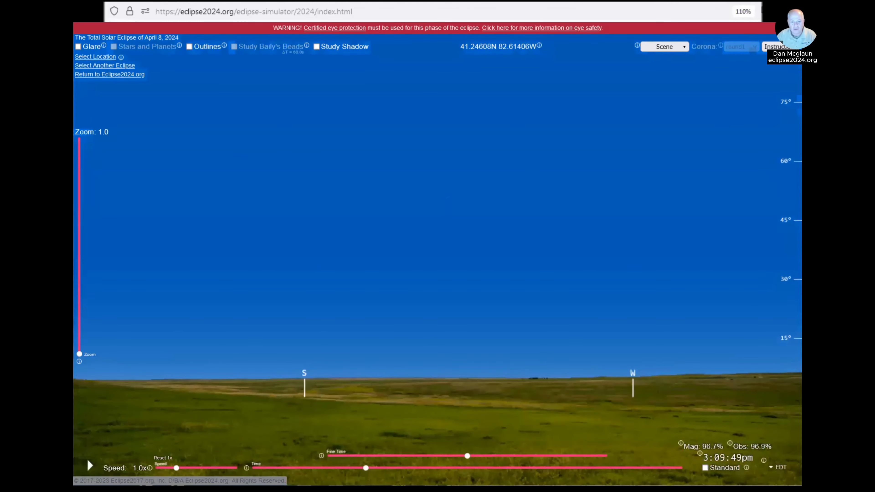
{"action": "key", "text": "Right"}
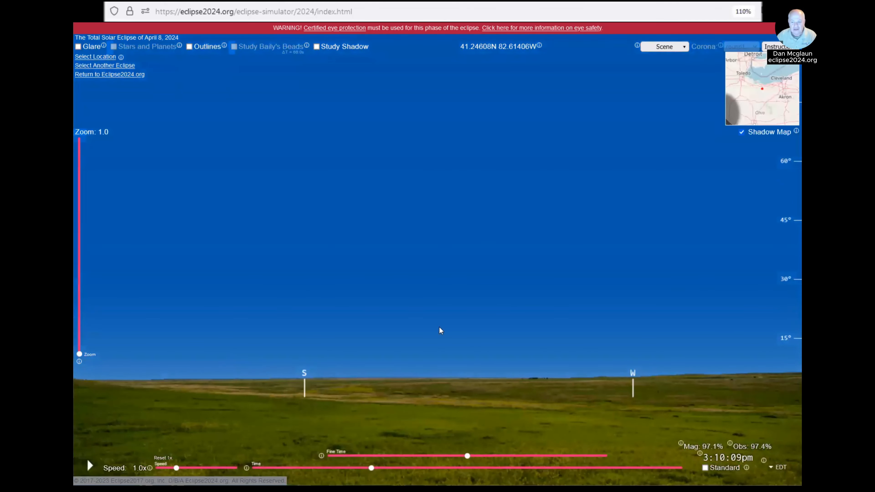
- Enlarge the Shadow Map to cover the Great Lakes region, advance the time to 3:11:44 pm, and hide the map
{"action": "left_click_drag", "start_coordinate": [727, 121], "coordinate": [533, 246]}
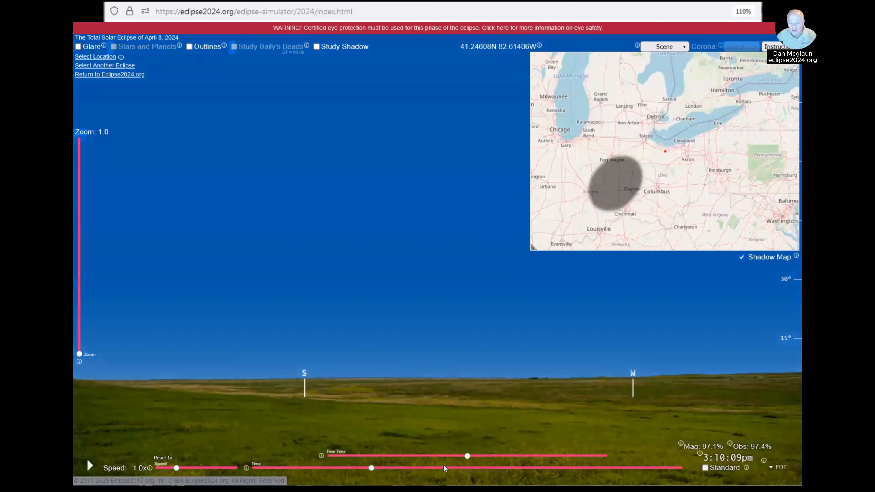
{"action": "left_click_drag", "start_coordinate": [371, 468], "coordinate": [405, 468]}
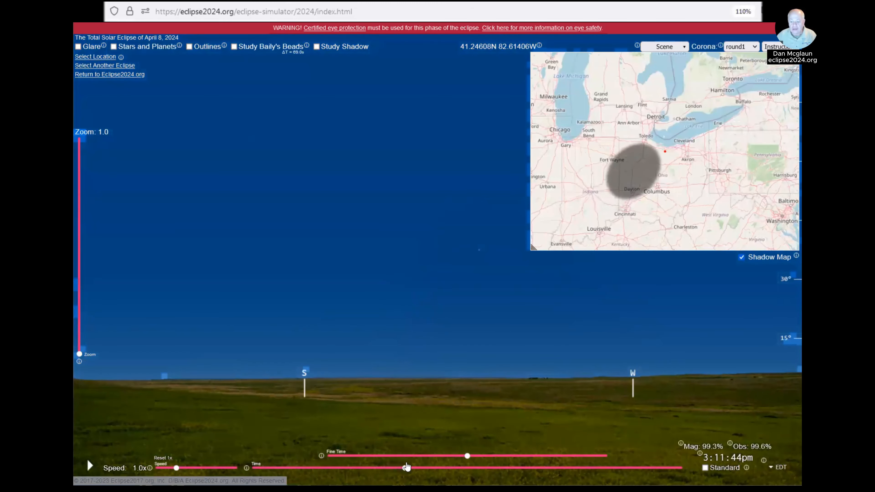
{"action": "left_click", "coordinate": [741, 258]}
- Preview the Stars and Planets labels across the darkened sky and turn them off again
{"action": "mouse_move", "coordinate": [481, 258]}
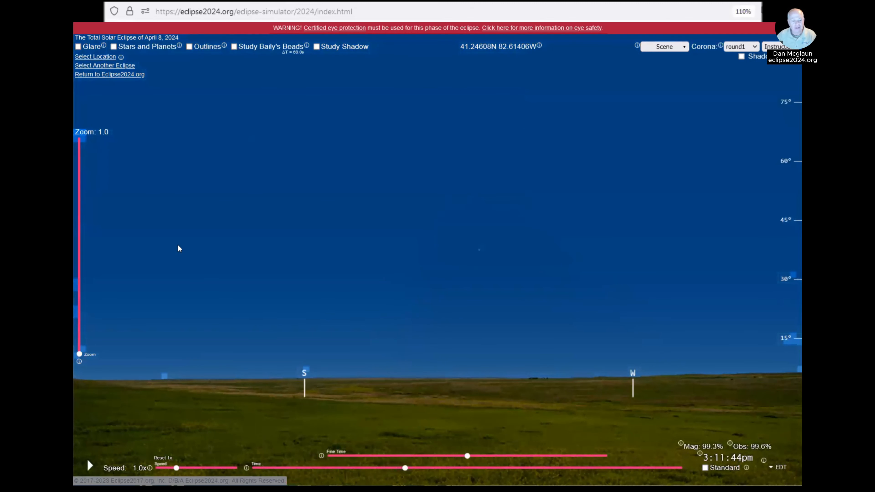
{"action": "left_click", "coordinate": [114, 48]}
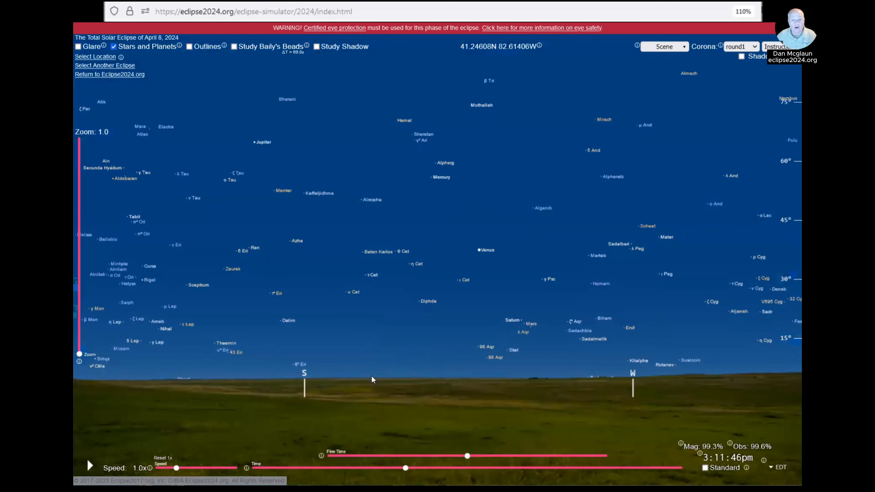
{"action": "left_click", "coordinate": [114, 47]}
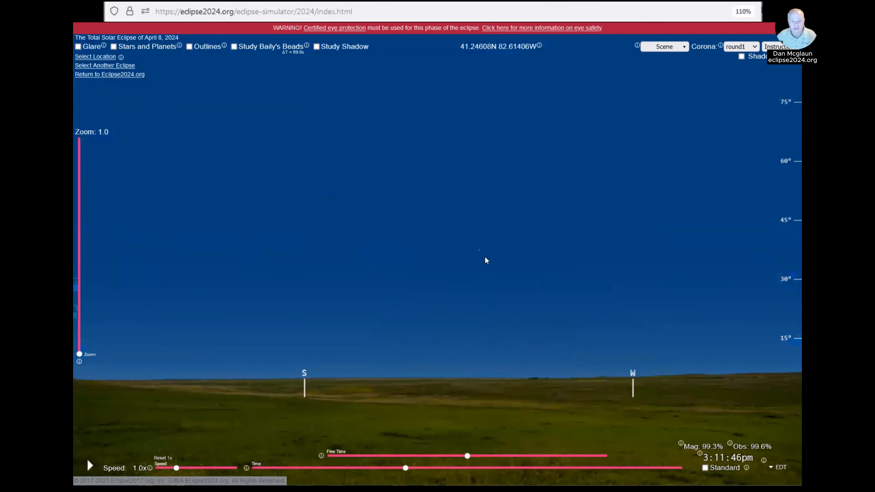
- Advance the time through the diamond ring into totality, fine-tuning it to 3:12:19.6 pm
{"action": "mouse_move", "coordinate": [482, 257]}
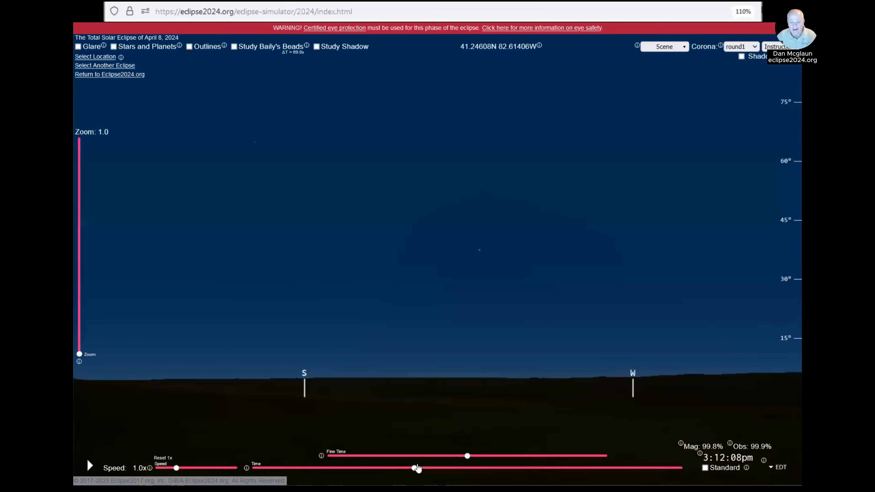
{"action": "mouse_move", "coordinate": [467, 457]}
{"action": "left_mouse_down"}
{"action": "mouse_move", "coordinate": [485, 457]}
{"action": "mouse_move", "coordinate": [465, 455]}
{"action": "mouse_move", "coordinate": [475, 455]}
{"action": "left_mouse_up"}
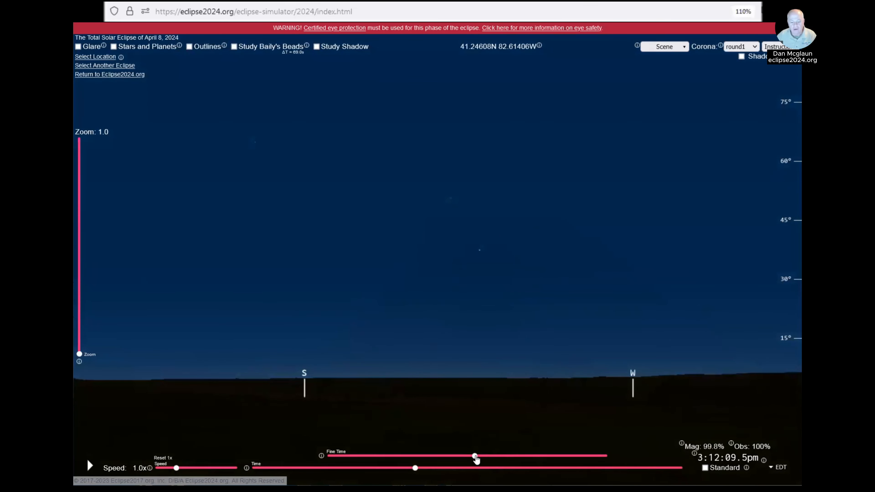
{"action": "left_click_drag", "start_coordinate": [475, 459], "coordinate": [498, 454]}
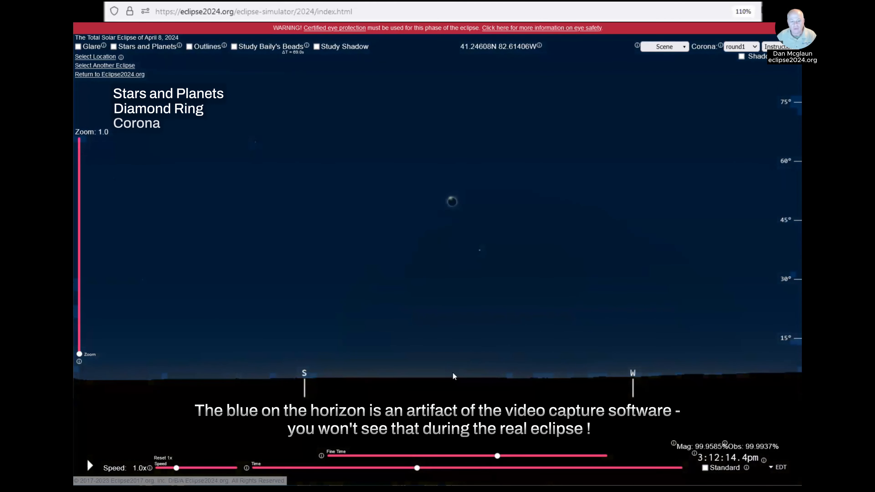
{"action": "left_click_drag", "start_coordinate": [497, 458], "coordinate": [502, 459]}
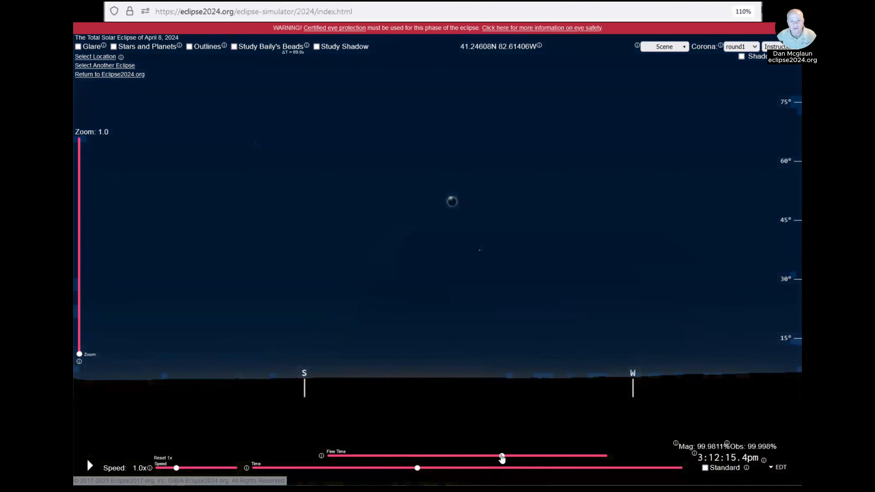
{"action": "left_click_drag", "start_coordinate": [500, 460], "coordinate": [522, 456]}
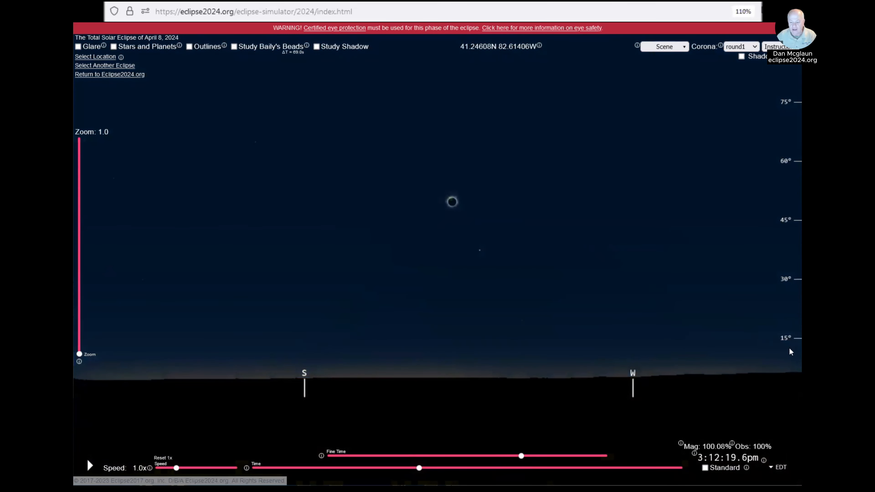
- Change the scene background from the grassland landscape to the plain green ground
{"action": "left_click", "coordinate": [681, 47]}
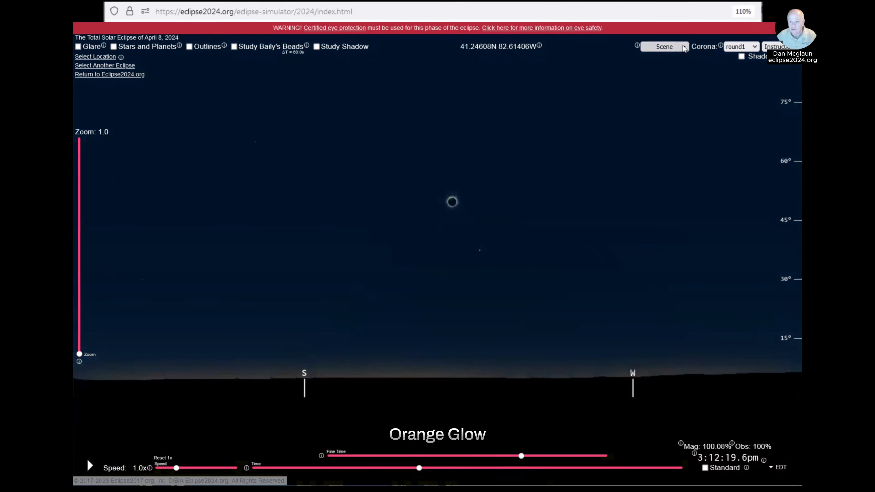
{"action": "scroll", "coordinate": [673, 206], "scroll_direction": "up", "scroll_amount": 5}
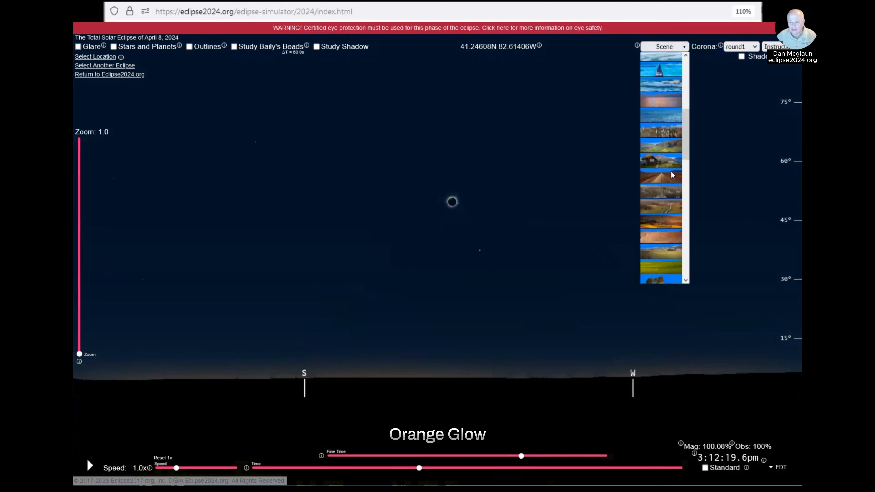
{"action": "scroll", "coordinate": [672, 175], "scroll_direction": "up", "scroll_amount": 3}
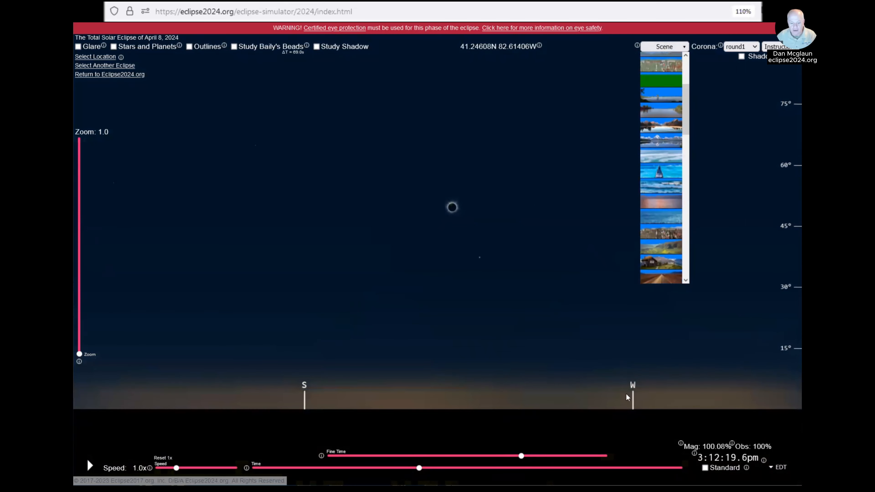
{"action": "left_click", "coordinate": [558, 279]}
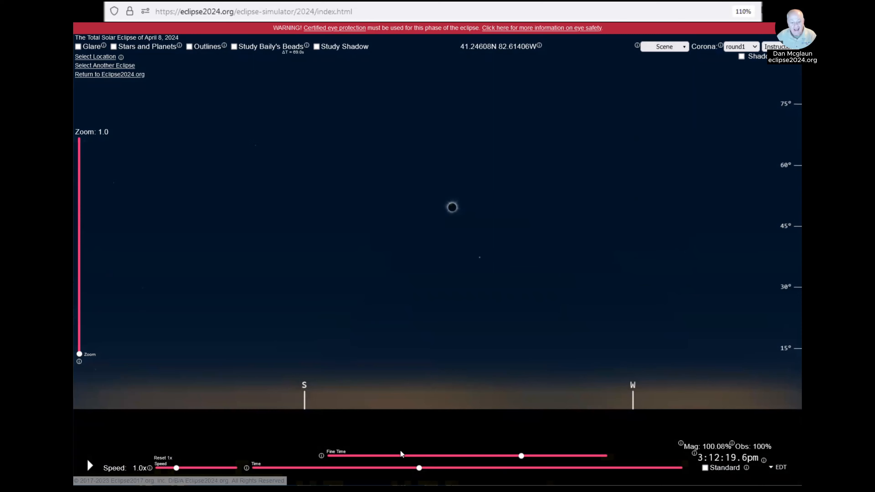
- Advance the time to 3:12:24.6 pm to study the horizon glow, and move it back to 3:12:21.8 pm
{"action": "left_click", "coordinate": [420, 468]}
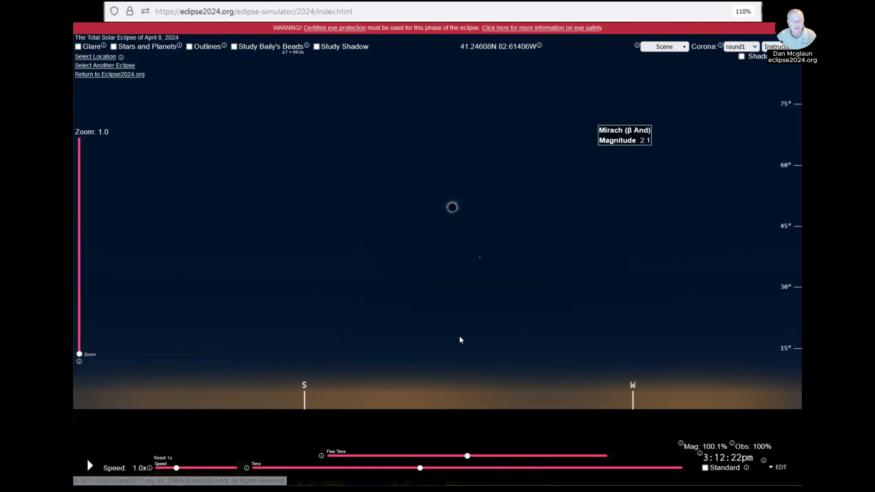
{"action": "left_click_drag", "start_coordinate": [467, 455], "coordinate": [478, 456]}
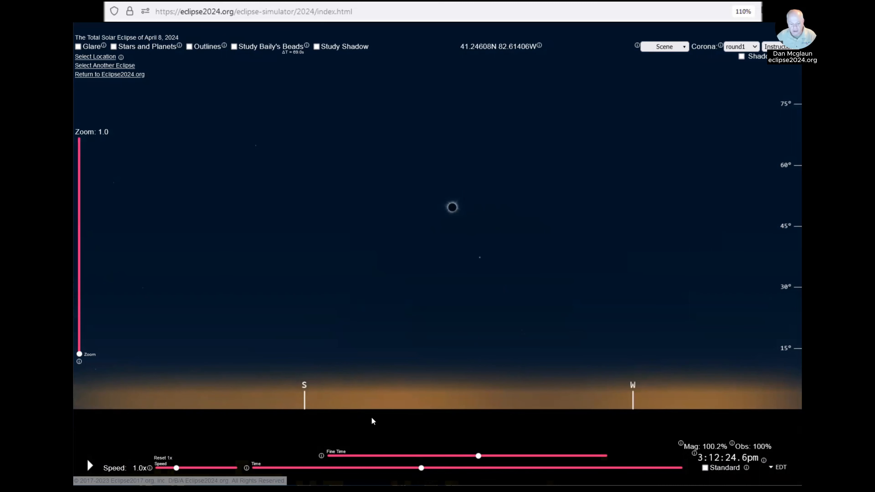
{"action": "mouse_move", "coordinate": [479, 465]}
{"action": "left_mouse_down"}
{"action": "mouse_move", "coordinate": [533, 465]}
{"action": "mouse_move", "coordinate": [442, 462]}
{"action": "mouse_move", "coordinate": [465, 455]}
{"action": "left_mouse_up"}
- Show the Shadow Map, advance the time to 3:14:00 pm to follow the moon's shadow, and hide the map
{"action": "left_click", "coordinate": [741, 56]}
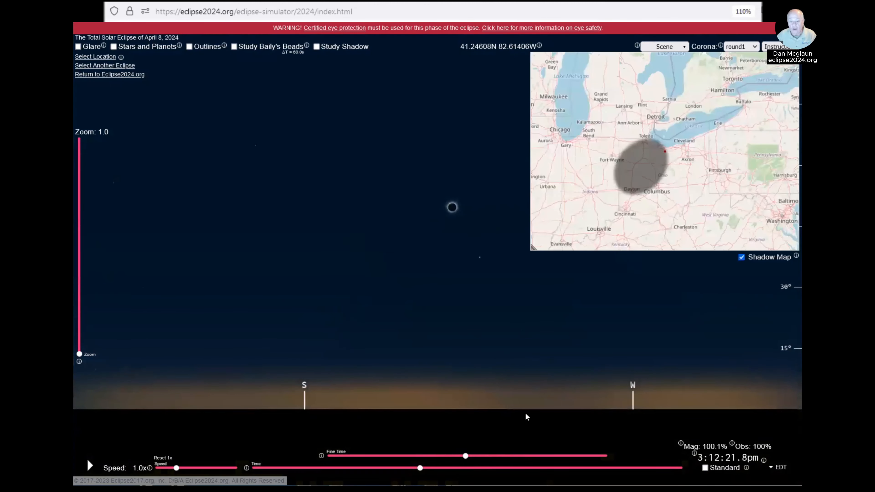
{"action": "left_click_drag", "start_coordinate": [420, 468], "coordinate": [460, 468]}
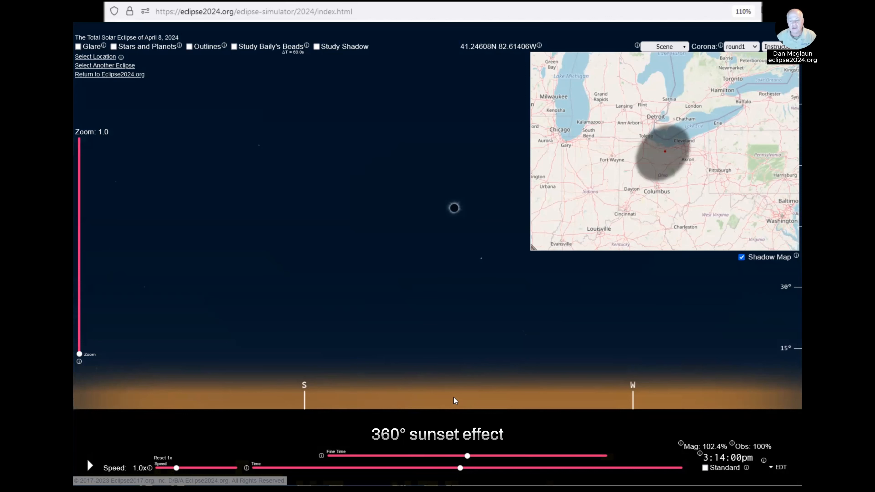
{"action": "left_click", "coordinate": [741, 256]}
- Rewind the time to 3:08:06 pm and turn on the Study Shadow view
{"action": "left_click_drag", "start_coordinate": [460, 468], "coordinate": [430, 468]}
{"action": "left_click_drag", "start_coordinate": [347, 462], "coordinate": [345, 468]}
{"action": "left_click", "coordinate": [316, 47]}
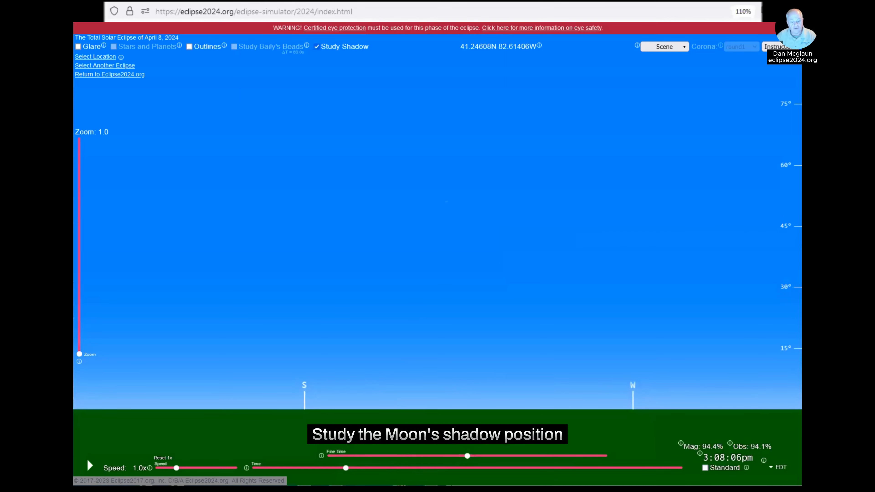
- With Study Shadow off, magnify the sun to zoom 192.5 and advance the time to 3:12:12.3 pm for Baily's Beads
{"action": "mouse_move", "coordinate": [348, 468]}
{"action": "left_mouse_down"}
{"action": "mouse_move", "coordinate": [541, 468]}
{"action": "mouse_move", "coordinate": [353, 467]}
{"action": "left_mouse_up"}
{"action": "scroll", "coordinate": [465, 235], "scroll_direction": "up", "scroll_amount": 10}
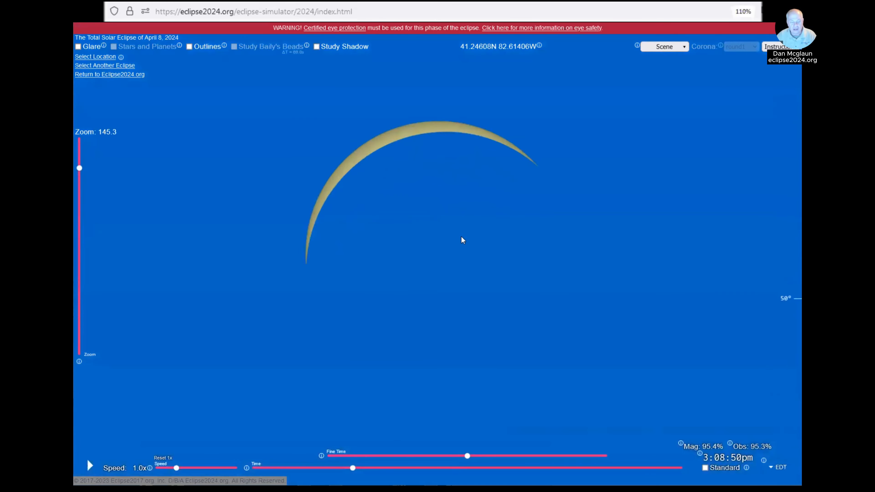
{"action": "left_click_drag", "start_coordinate": [353, 468], "coordinate": [413, 468]}
{"action": "left_click_drag", "start_coordinate": [467, 460], "coordinate": [501, 461]}
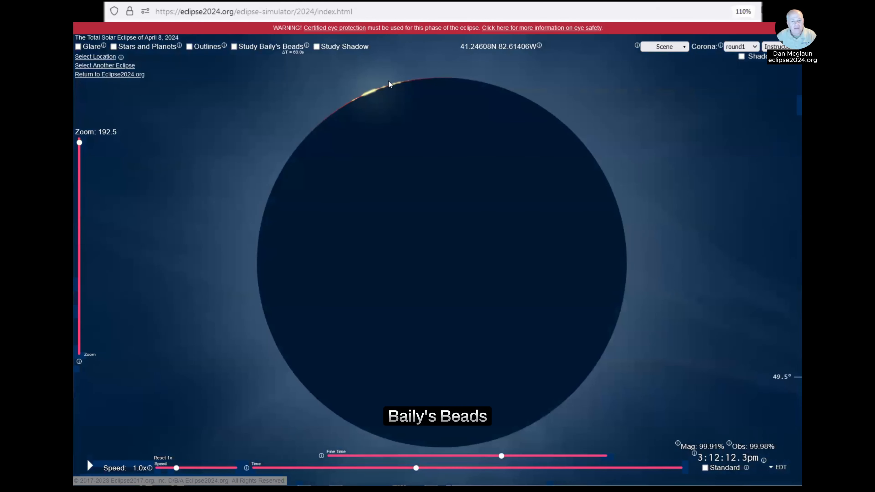